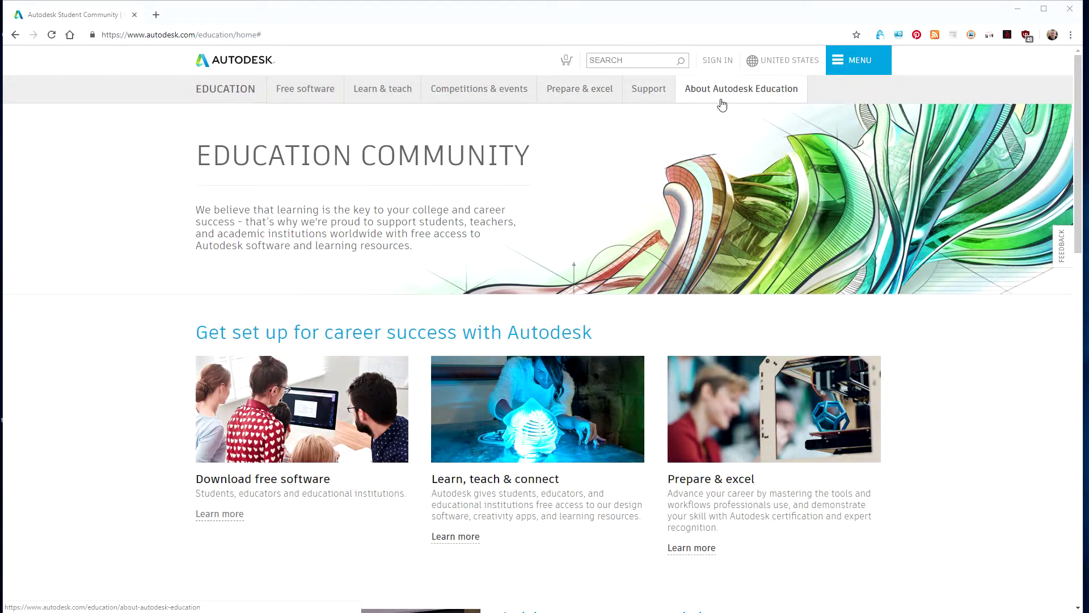
Sign in to the Autodesk account through Manage products & downloads, keeping it signed in
click(724, 67)
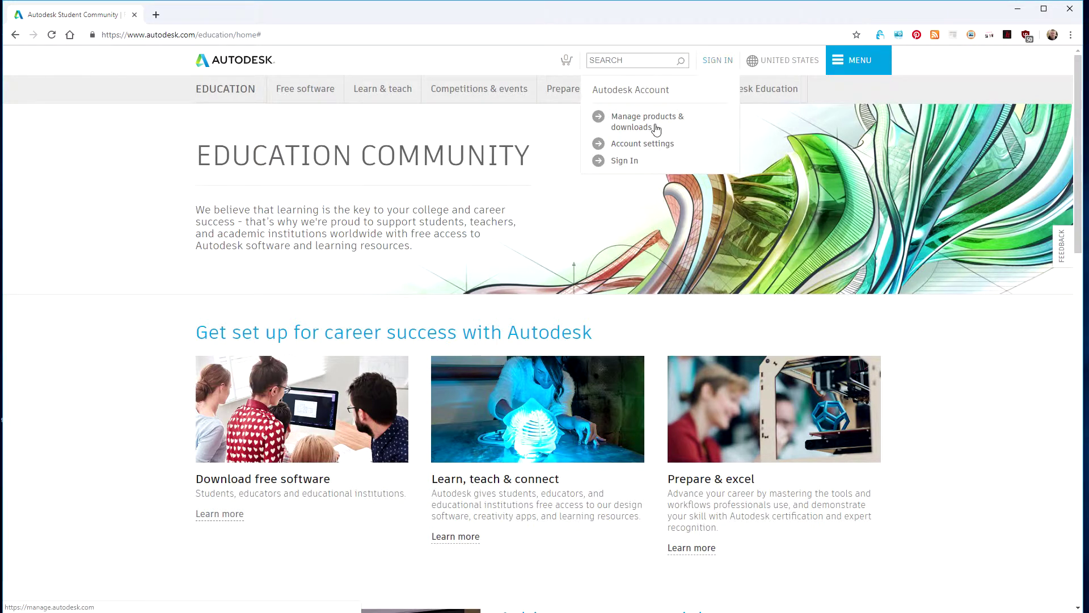
click(625, 162)
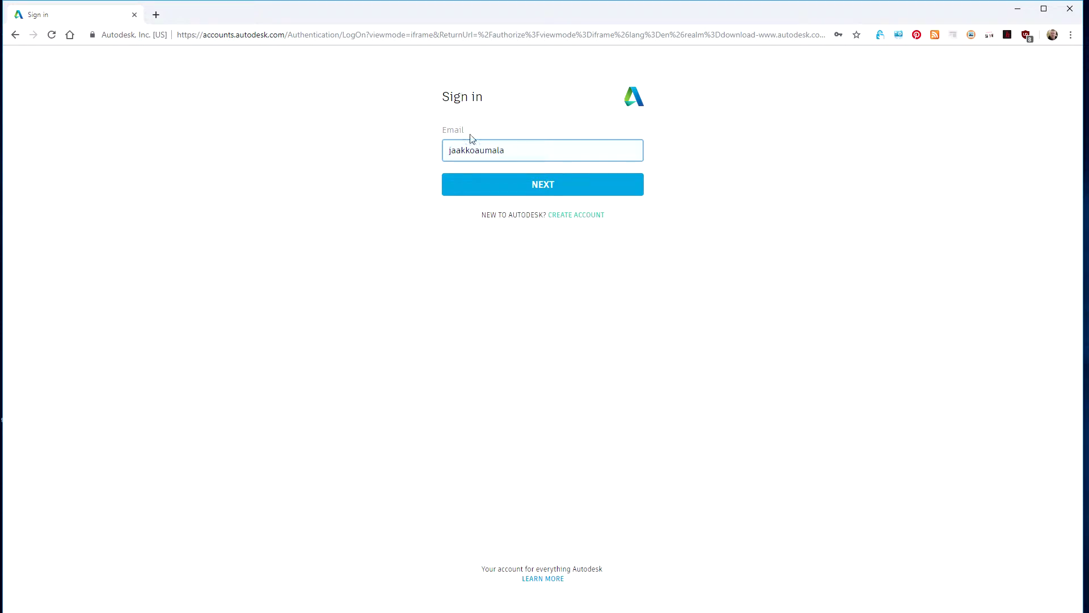
click(537, 179)
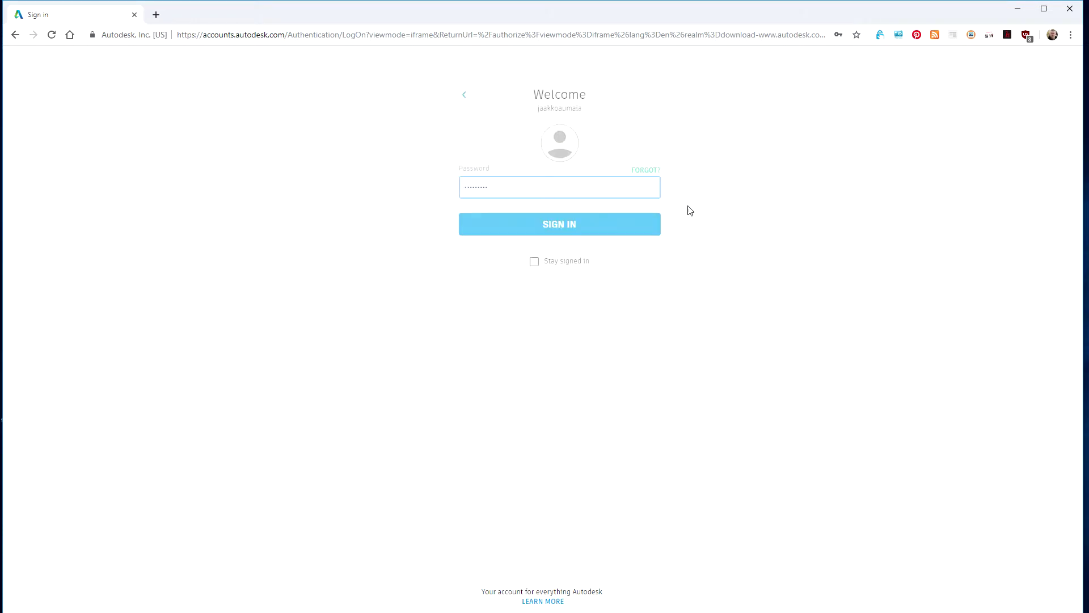
click(518, 263)
click(539, 226)
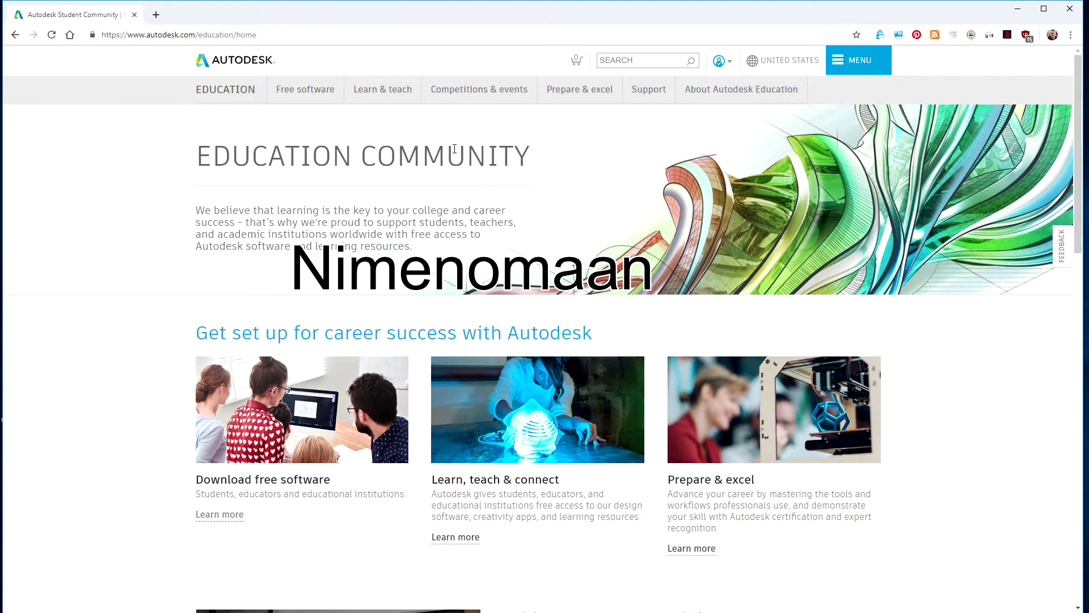
Open the Revit card under the Education site's Free software section
click(298, 93)
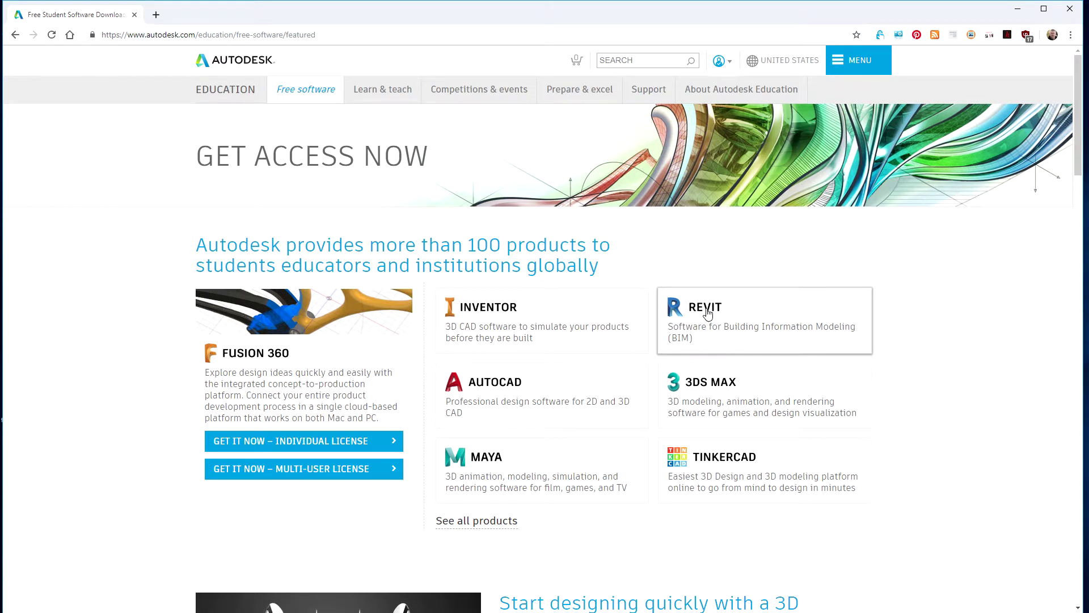
click(829, 319)
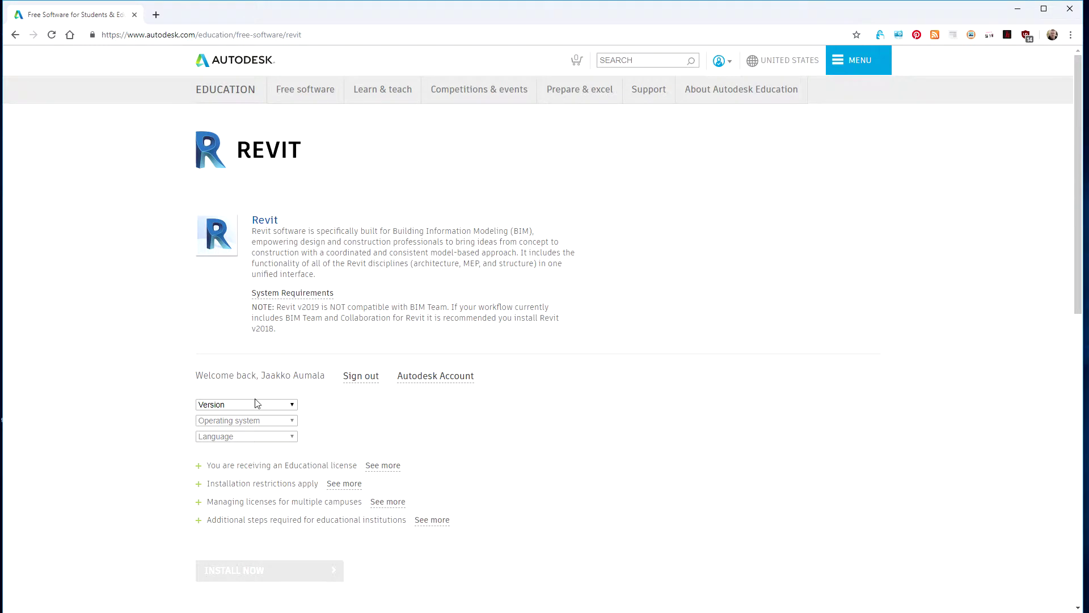
Choose version Revit 2018, Windows 64-bit and English, then scroll down to INSTALL NOW
click(259, 405)
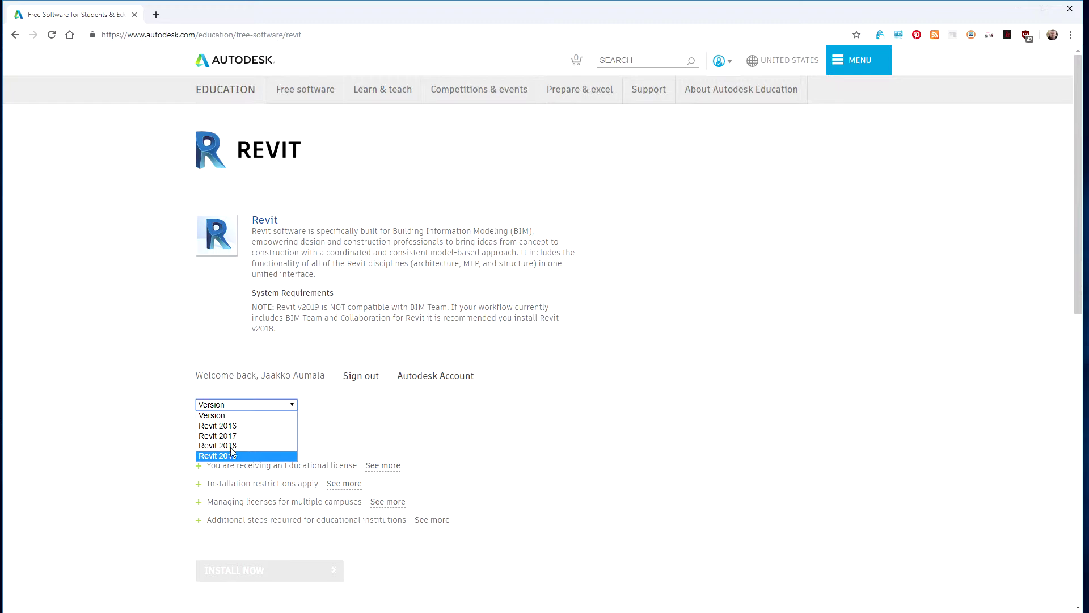
click(233, 446)
click(245, 420)
click(237, 444)
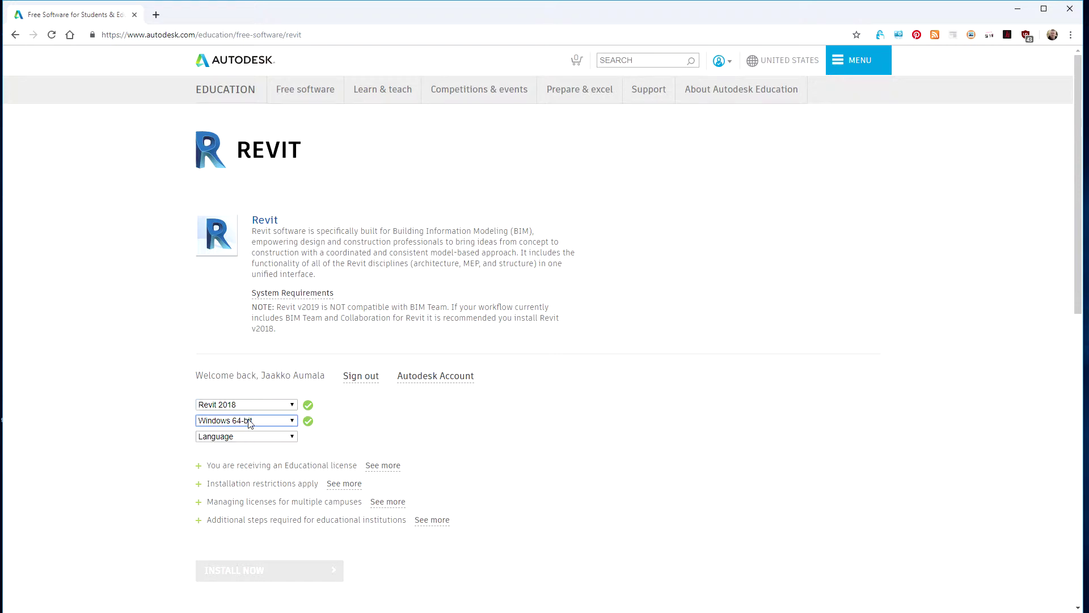
click(242, 436)
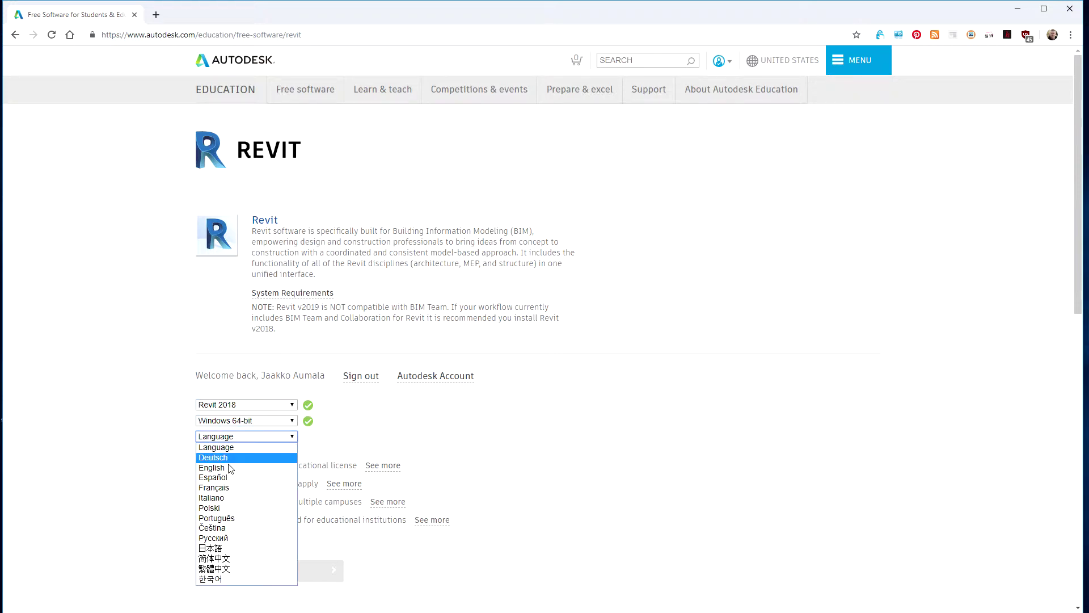
click(250, 466)
scroll(357, 433, down, 4)
scroll(359, 433, down, 1)
scroll(358, 433, down, 1)
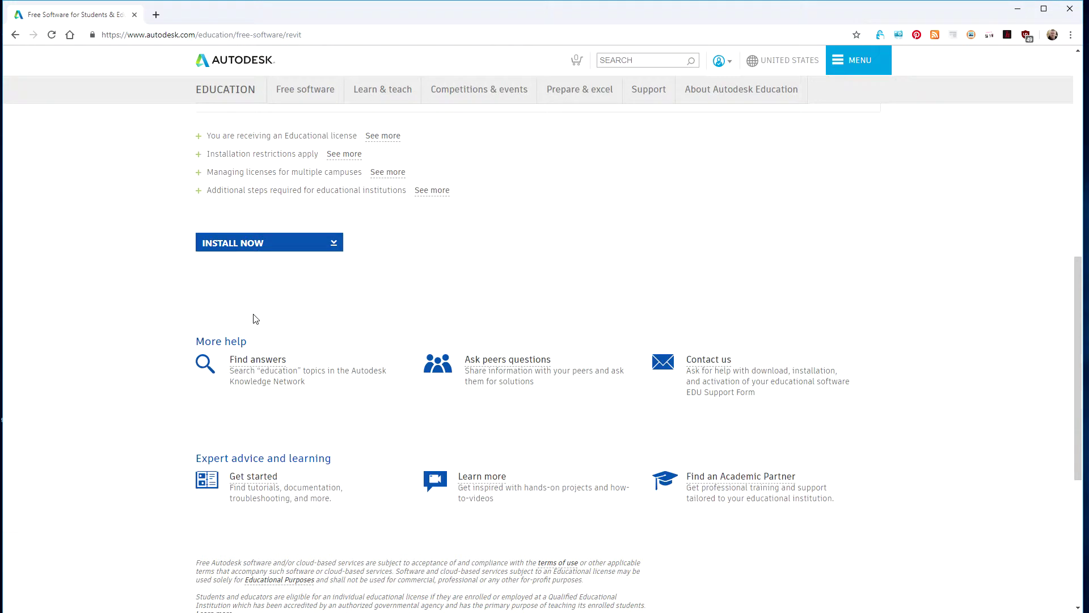
Accept the licence agreement and save the Revit 2018 installer to C:\Temp
click(245, 250)
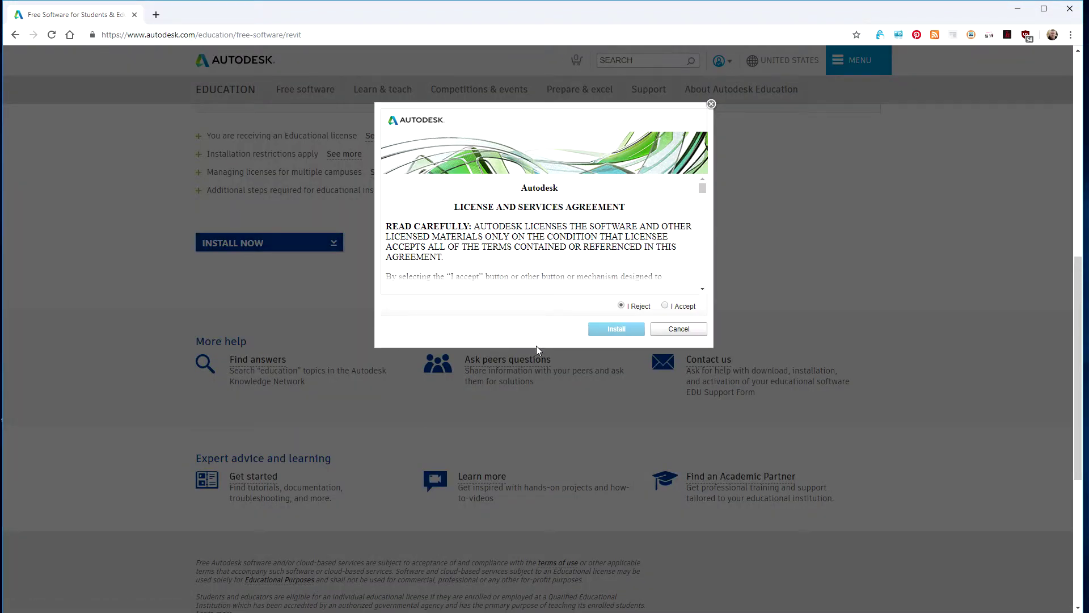
click(665, 306)
click(619, 329)
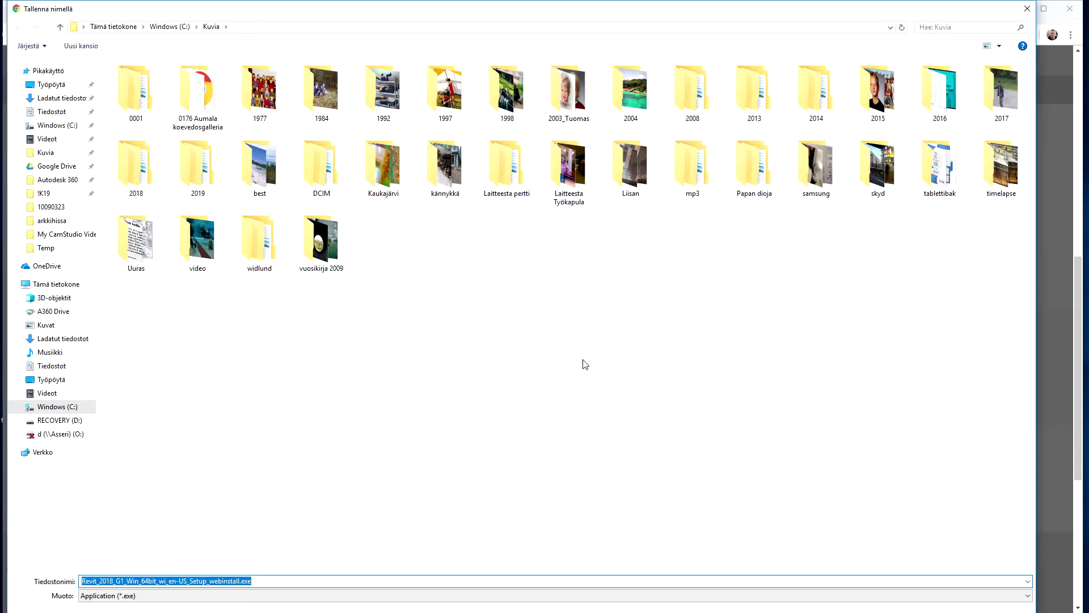
click(166, 27)
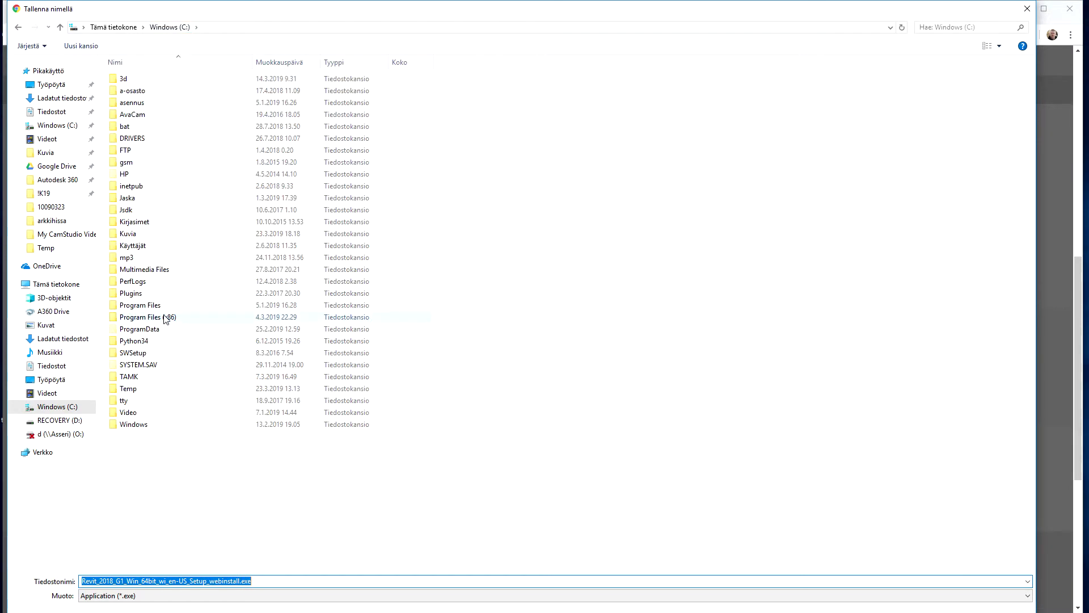
double_click(135, 390)
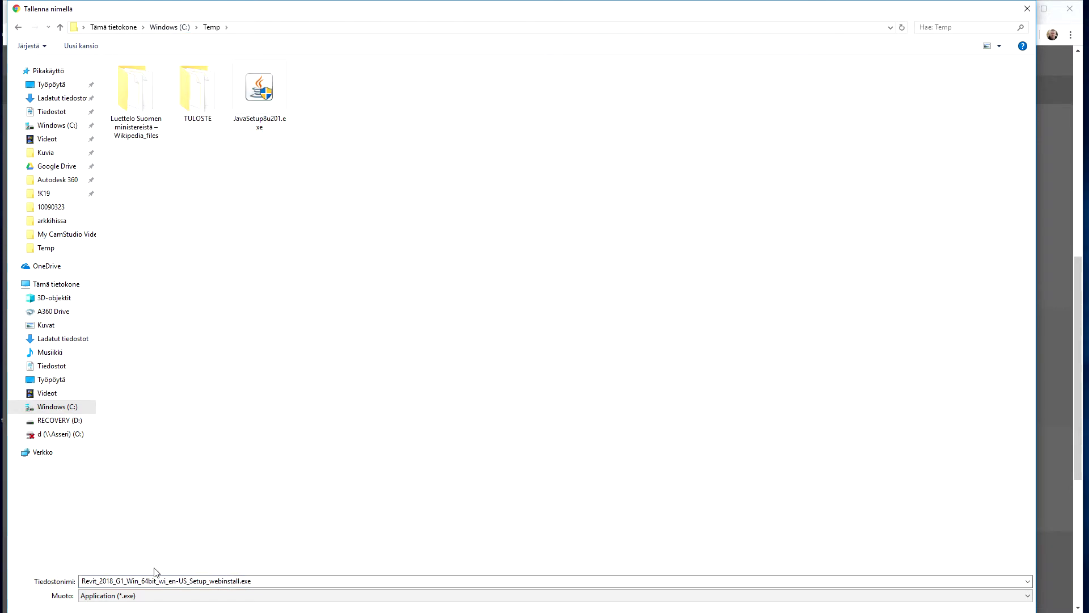
key(Return)
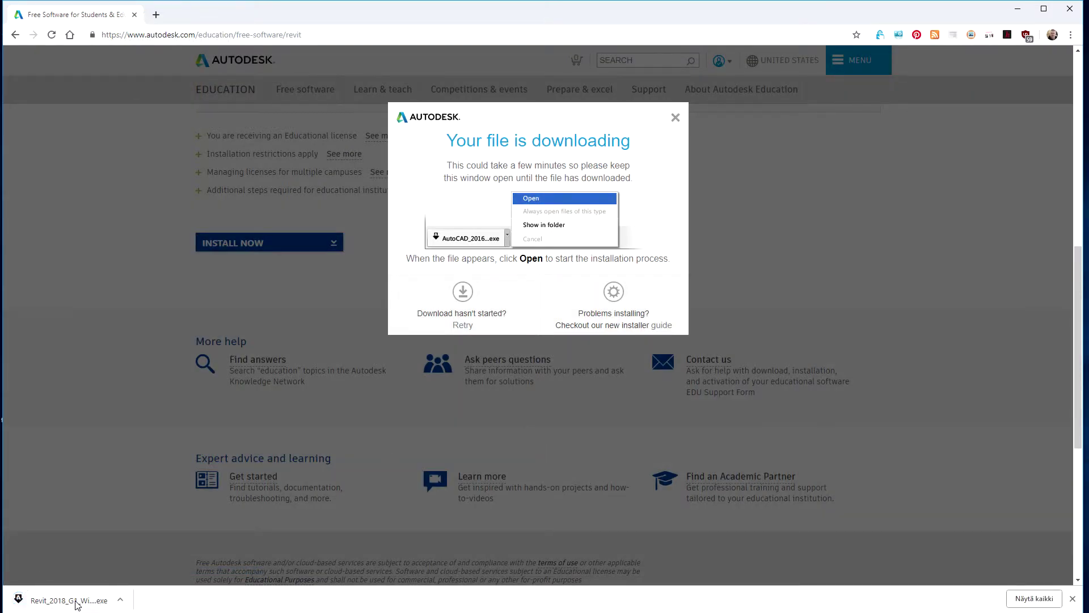
Run the downloaded Revit 2018 setup through to its Configure Installation screen
click(78, 603)
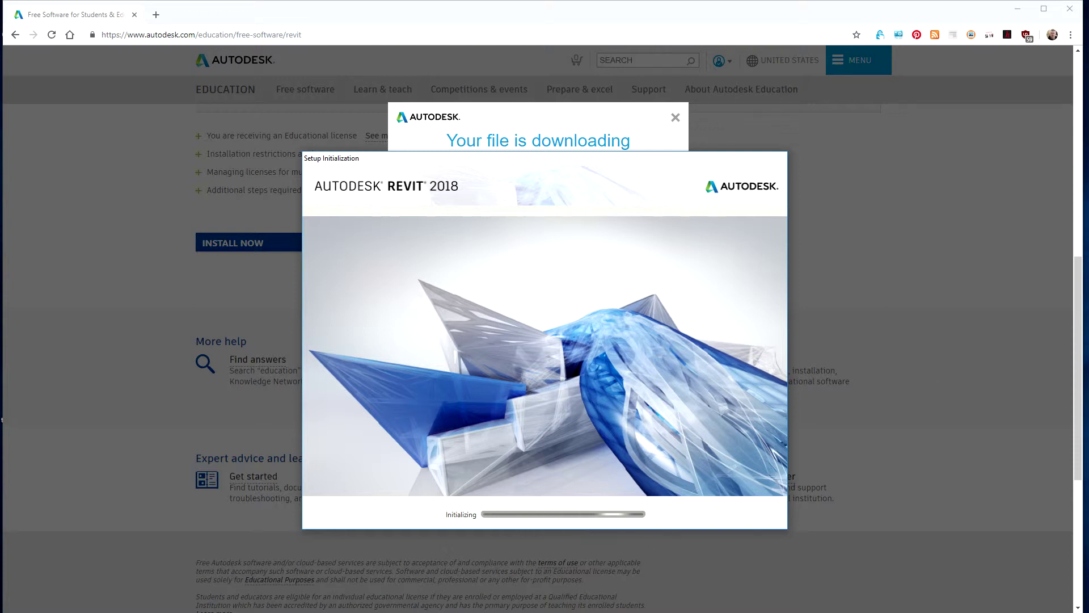
click(665, 459)
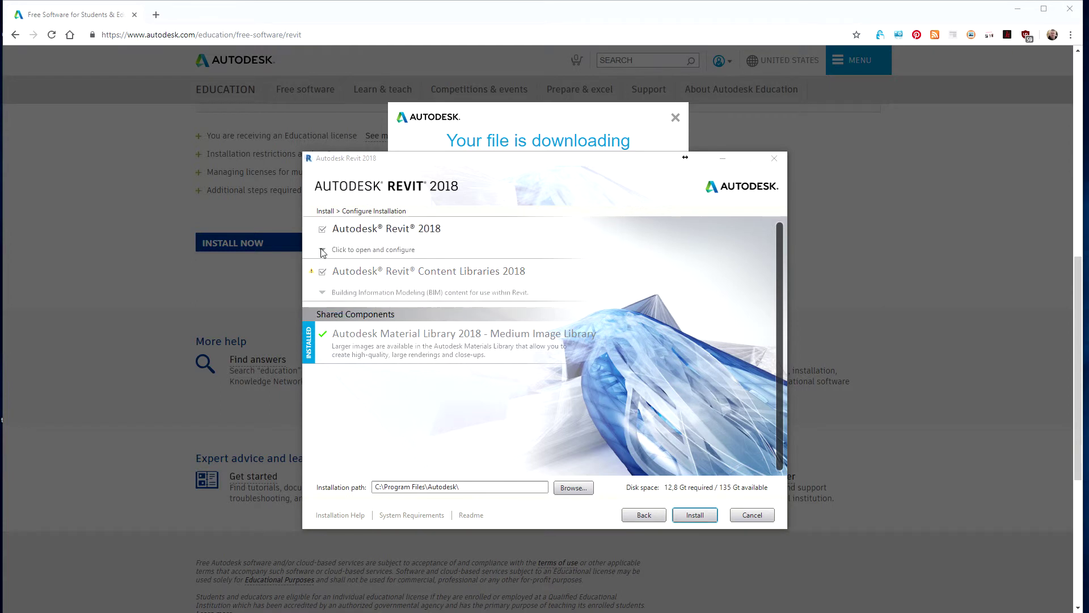
click(322, 252)
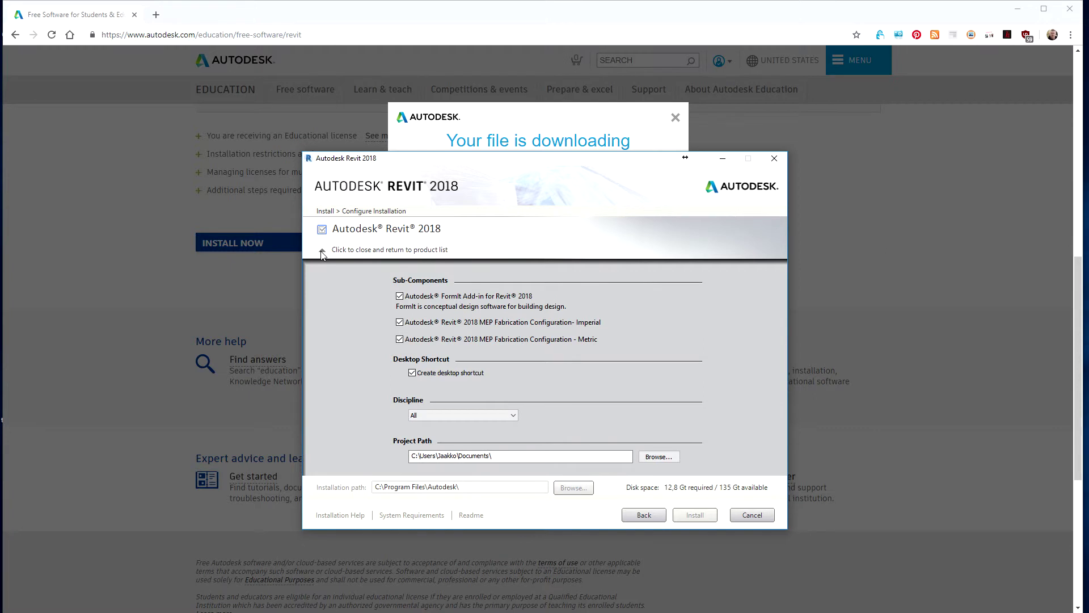
click(327, 251)
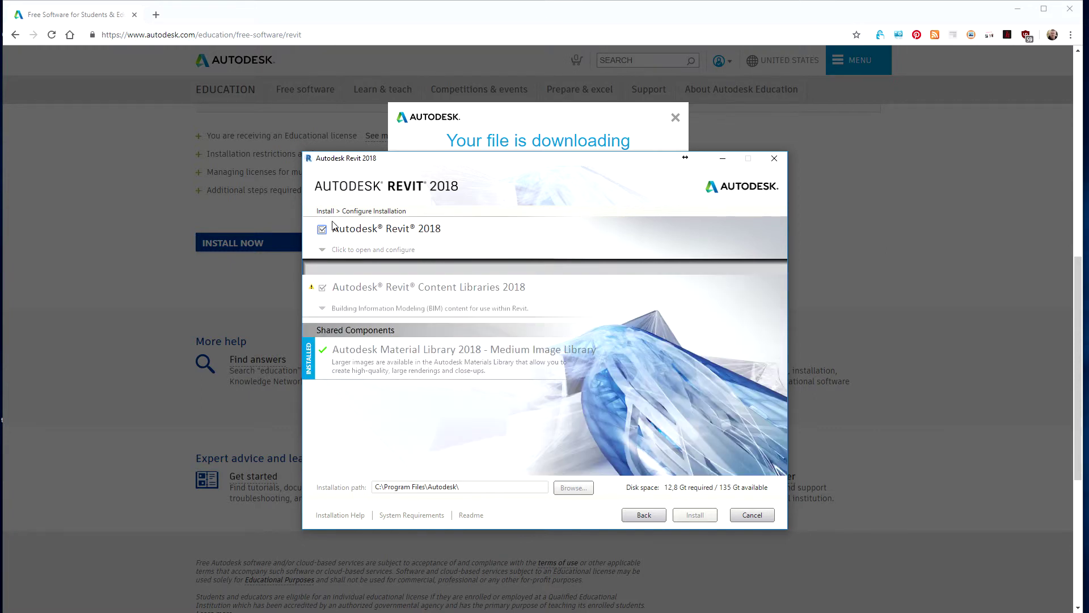
click(400, 288)
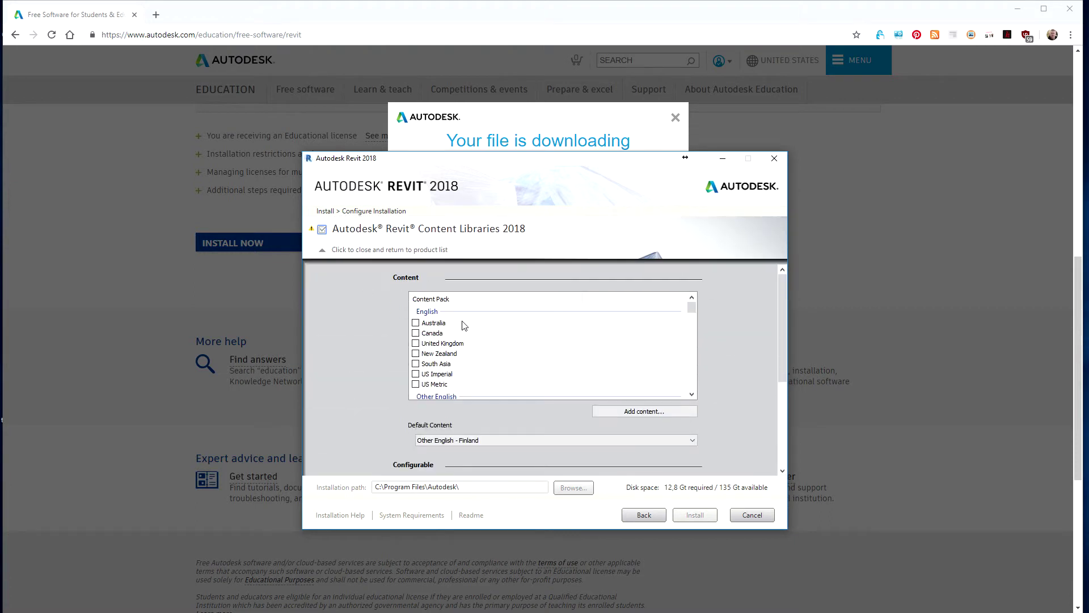
scroll(464, 325, down, 1)
scroll(464, 325, down, 1)
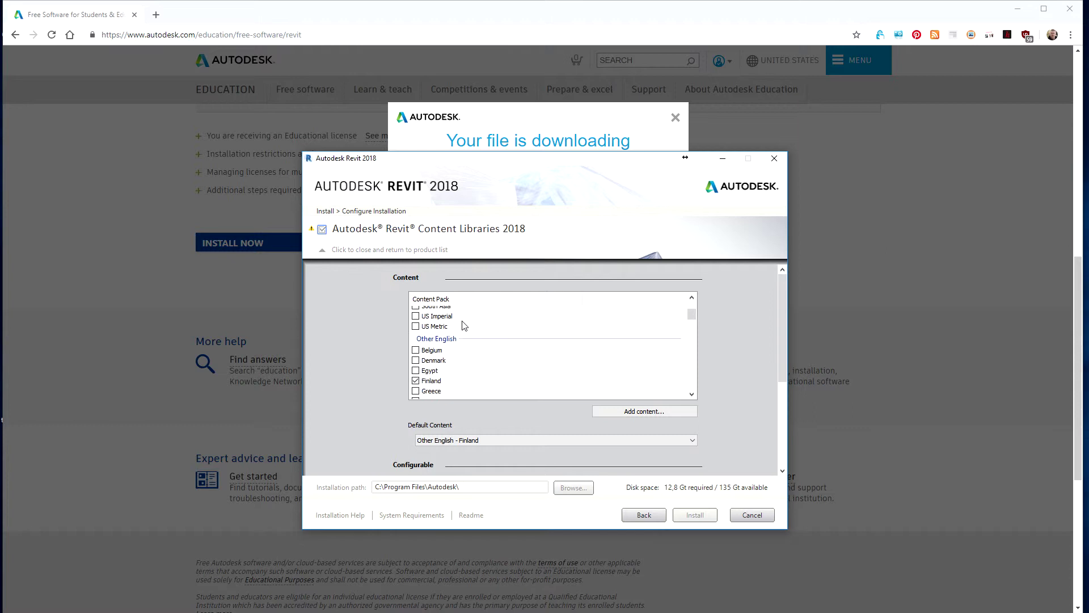
scroll(457, 372, down, 1)
scroll(457, 372, down, 1)
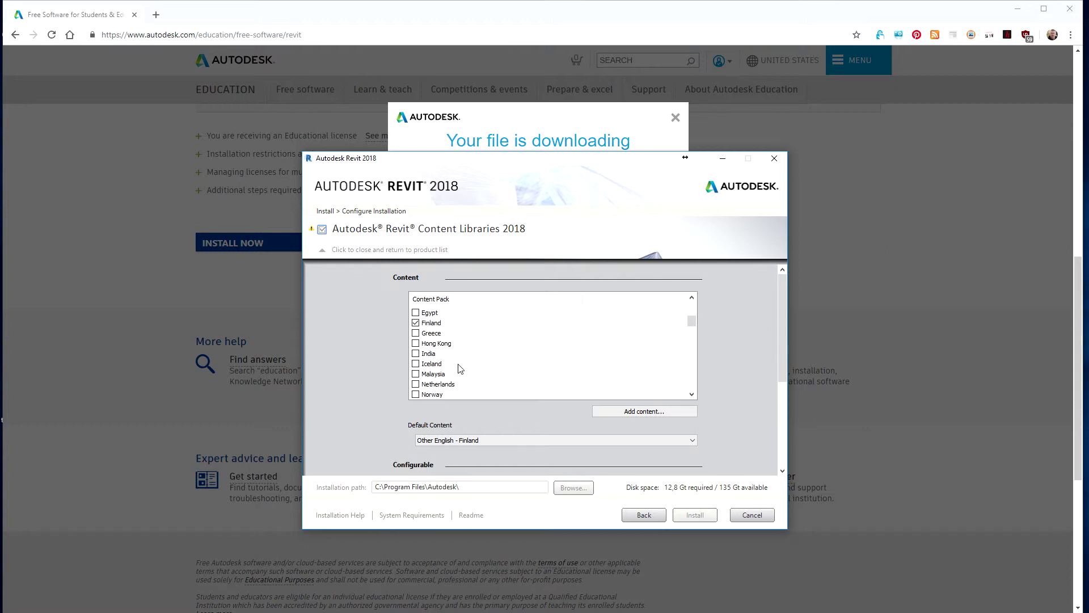
scroll(463, 329, down, 1)
scroll(464, 329, down, 1)
scroll(464, 330, down, 1)
scroll(464, 329, down, 1)
scroll(463, 329, down, 1)
scroll(463, 329, down, 1)
scroll(463, 330, down, 1)
scroll(462, 331, down, 1)
scroll(463, 331, down, 1)
scroll(462, 332, down, 1)
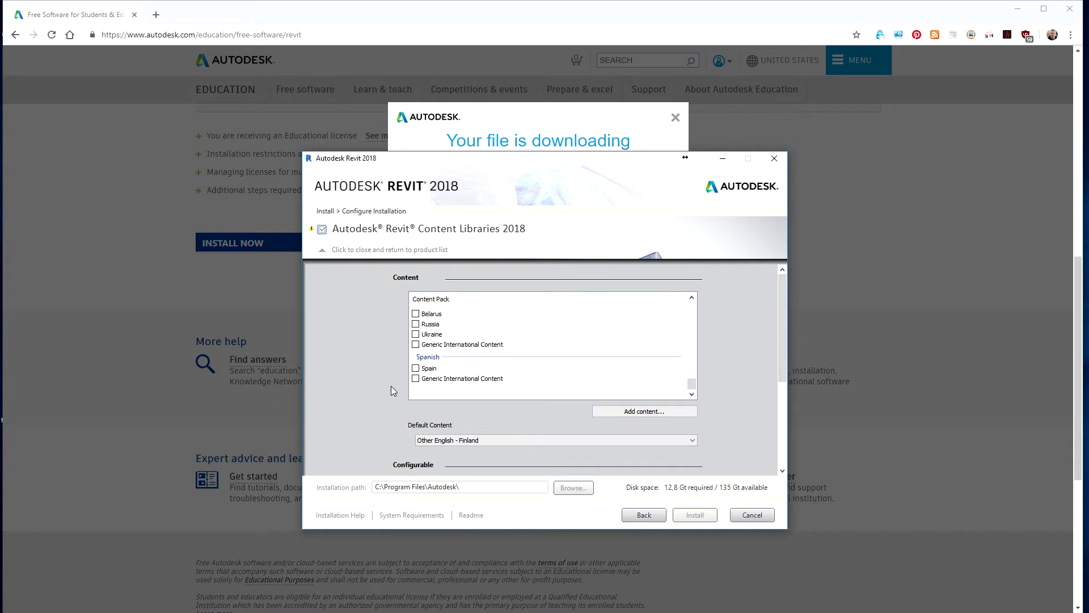
click(321, 251)
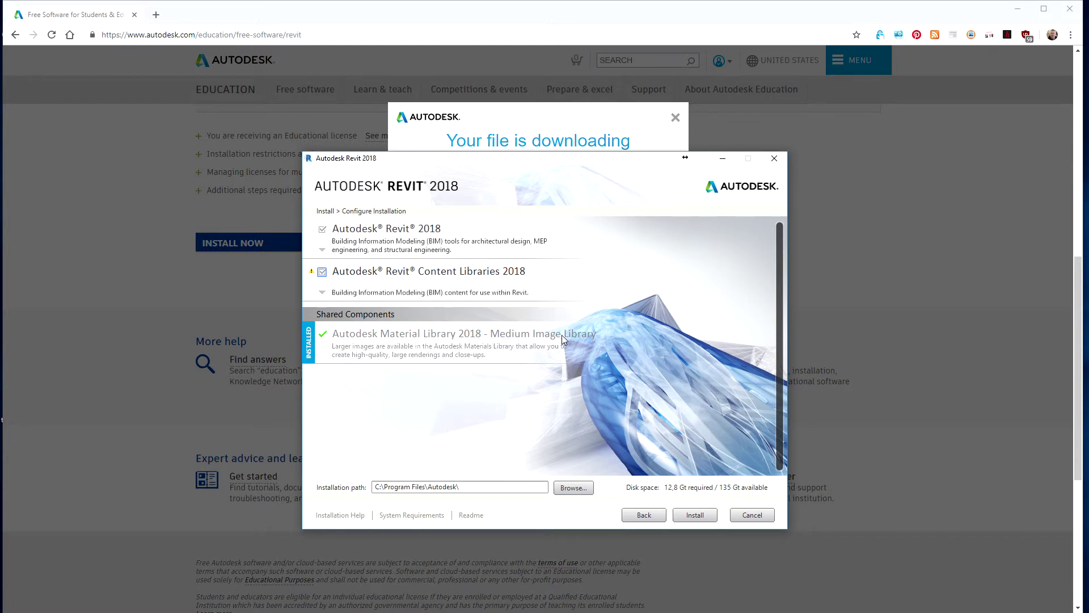
Install Revit 2018 and Content Libraries 2018, then choose Launch Now on completion
click(699, 516)
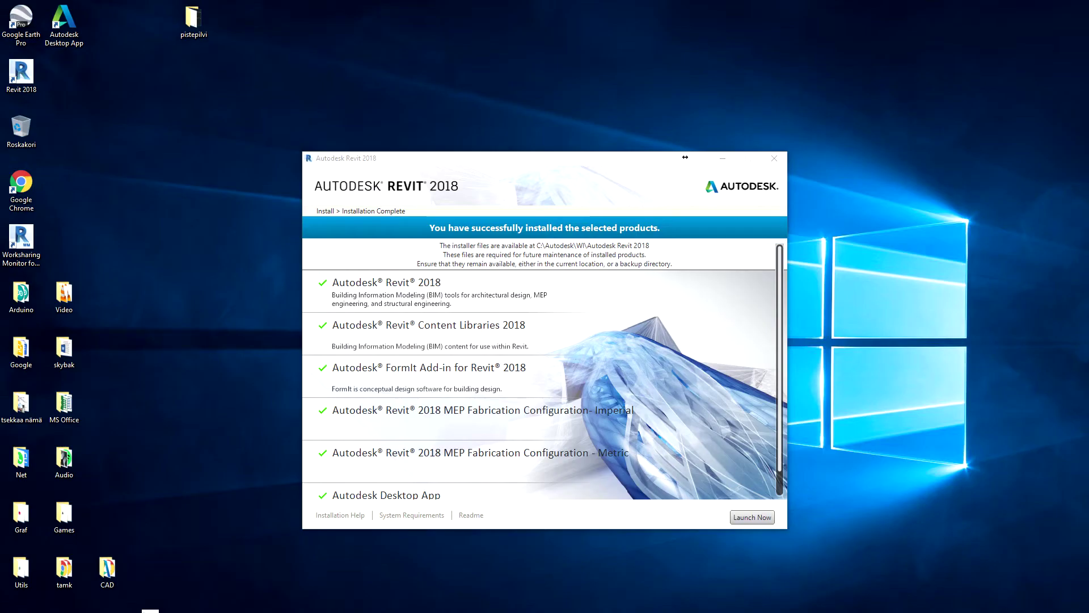
drag(521, 170, 516, 166)
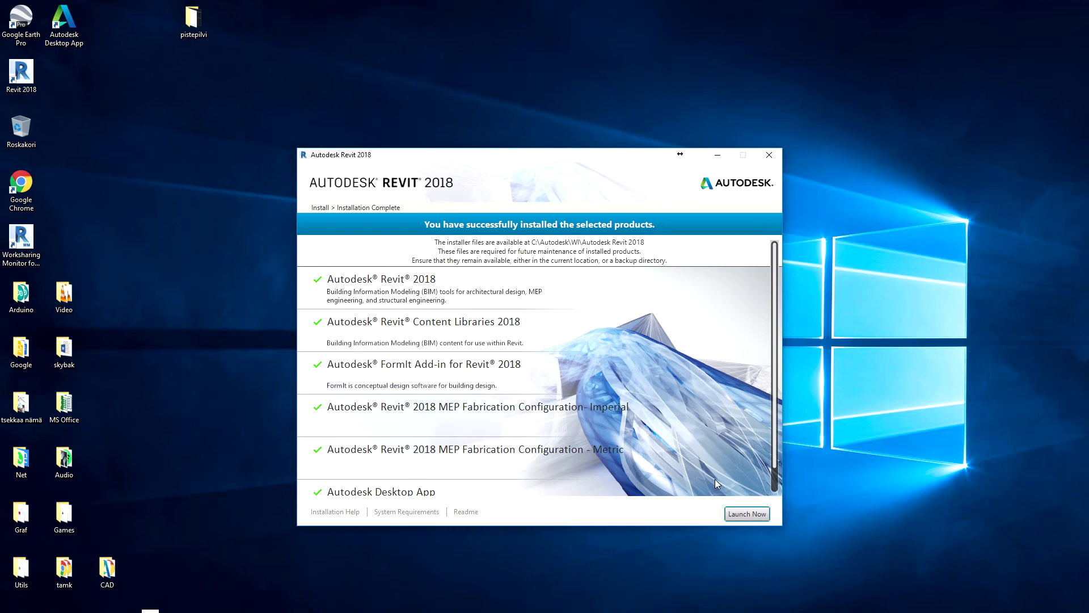
click(742, 512)
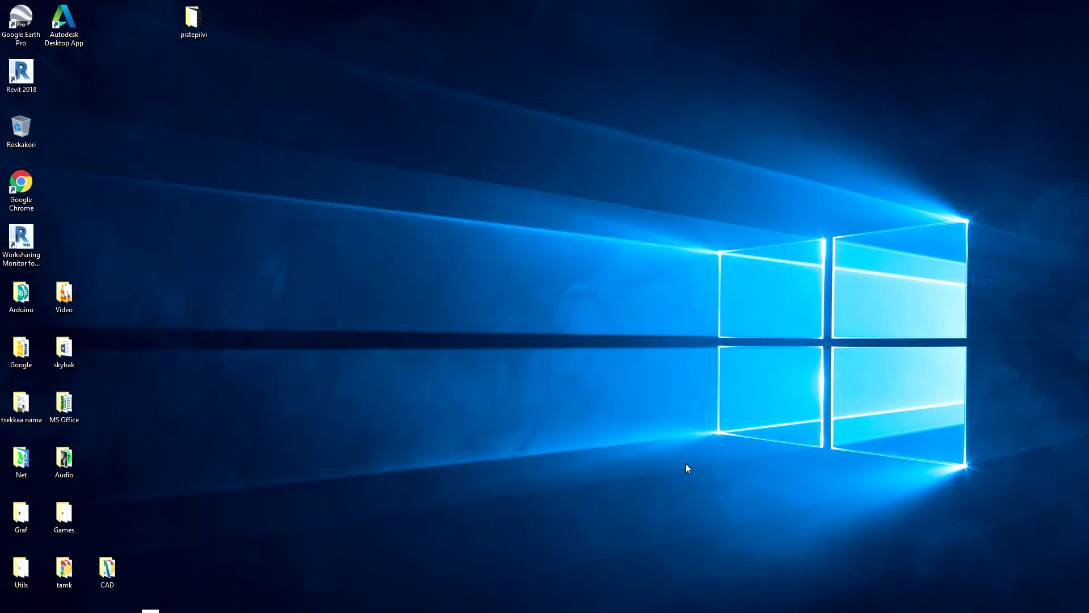